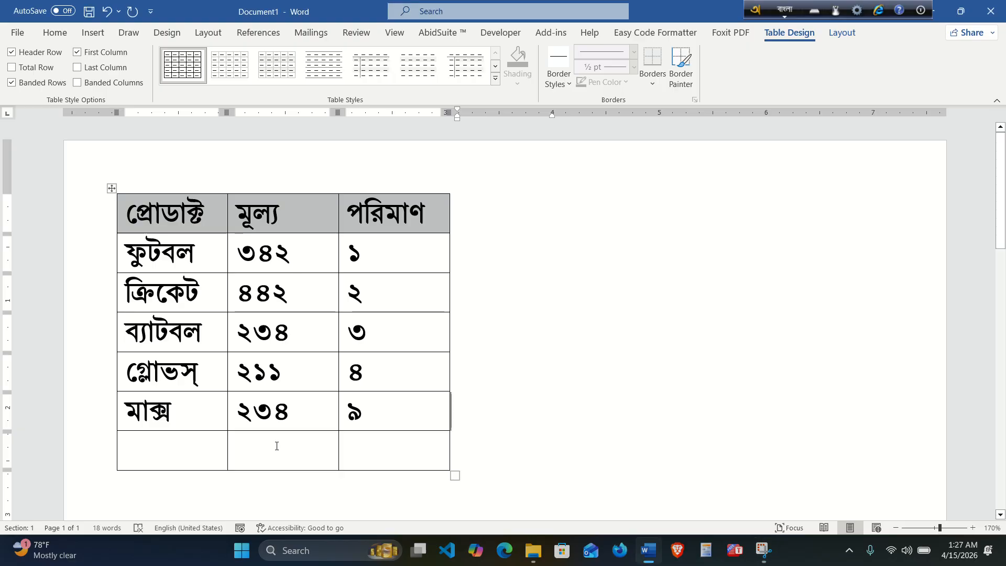
left_click(242, 257)
left_click_drag(243, 257, 286, 412)
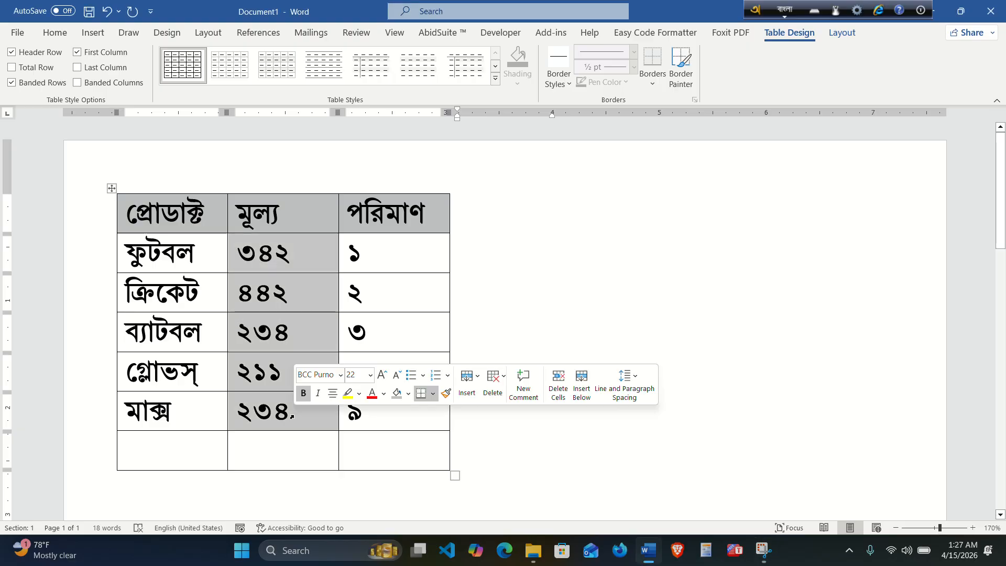
left_click_drag(342, 253, 391, 428)
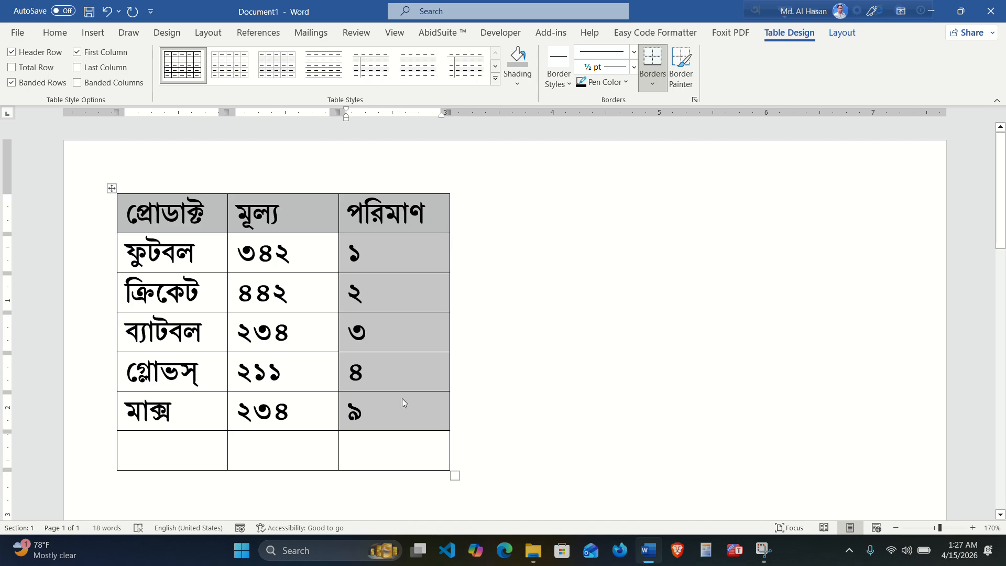
left_click(297, 457)
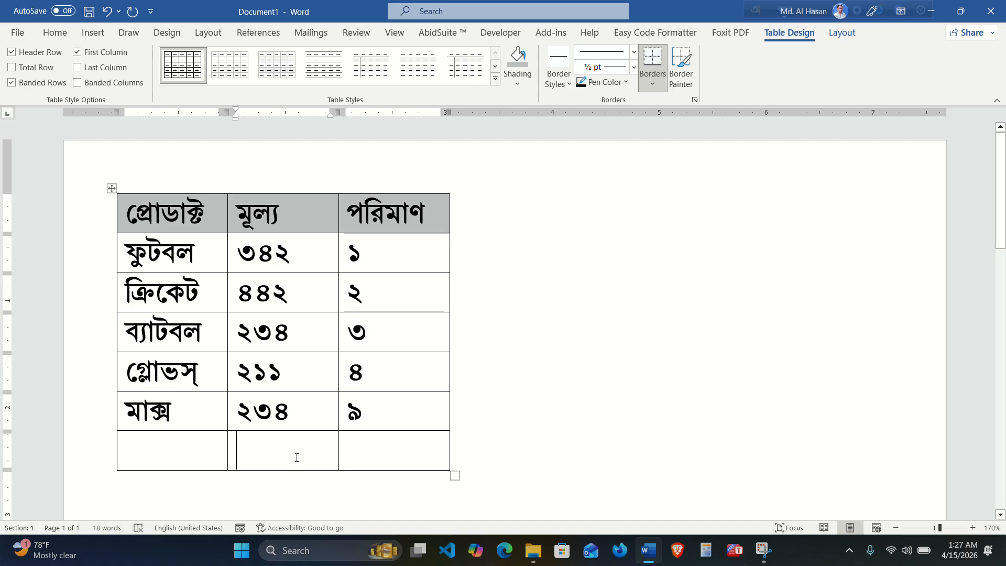
left_click_drag(313, 253, 307, 401)
left_click(273, 454)
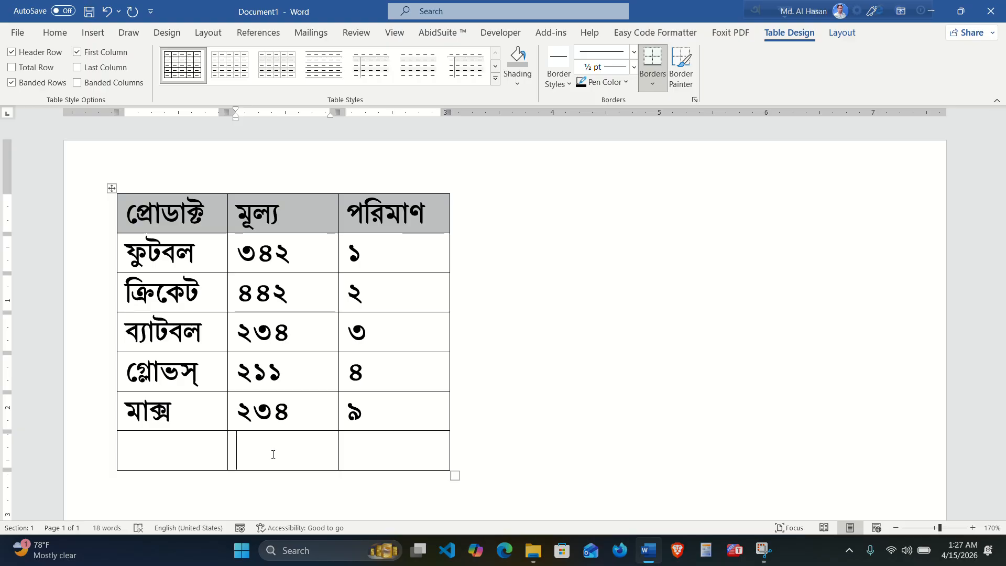
- Total the Bengali-digit মূল্য column into its empty last-row cell using AbidSuite's Sum Columns
left_click(430, 31)
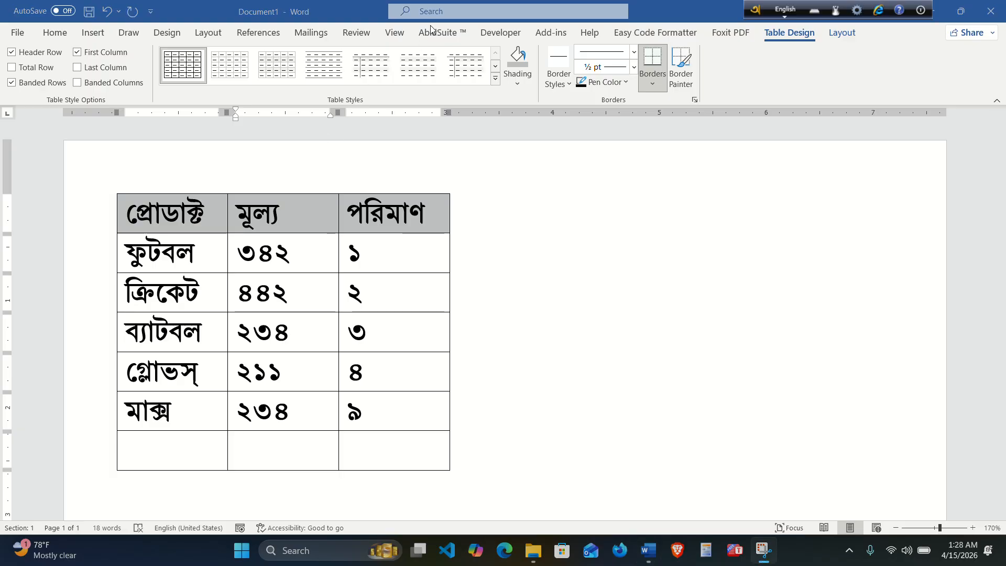
left_click(261, 451)
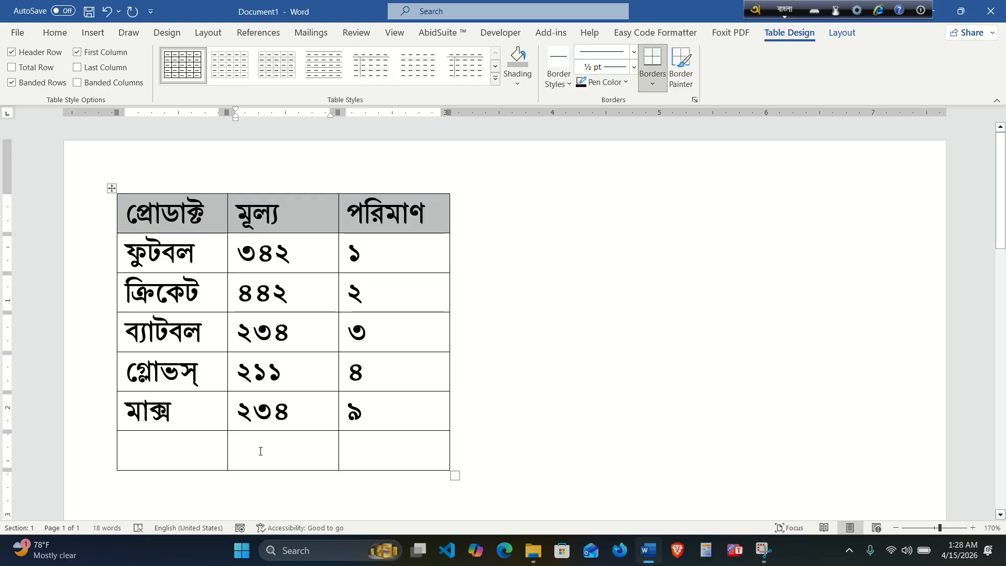
left_click(423, 38)
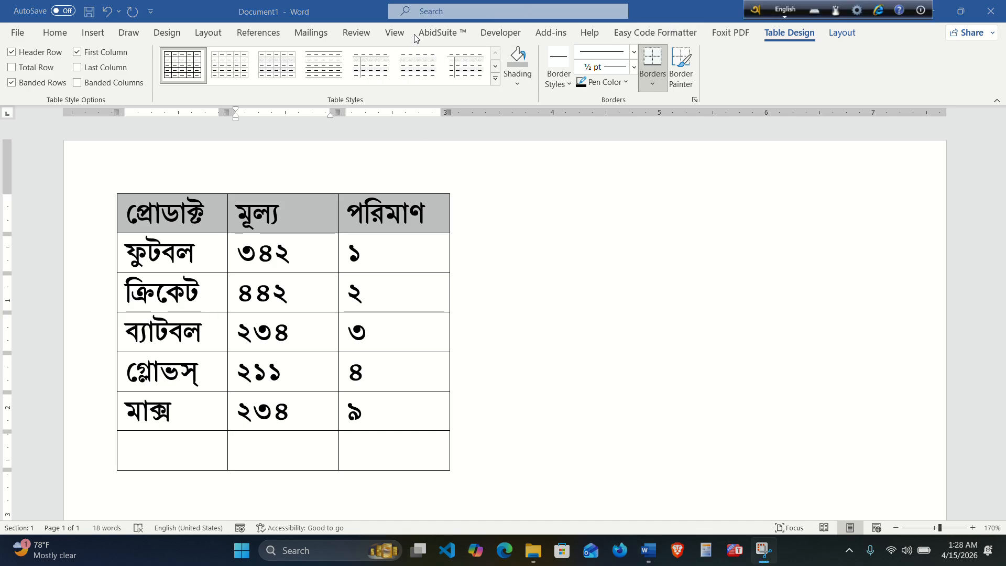
left_click(440, 32)
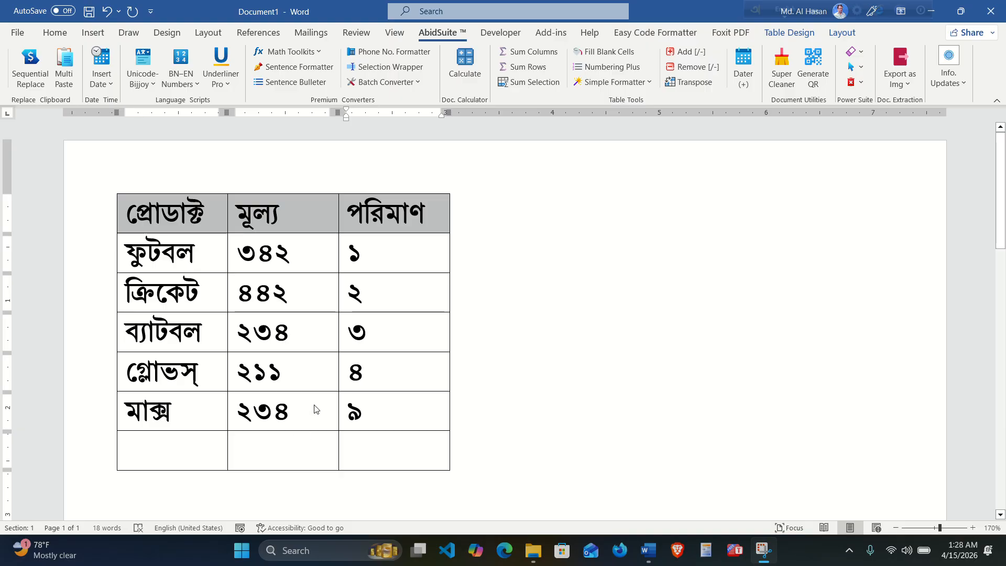
left_click(271, 457)
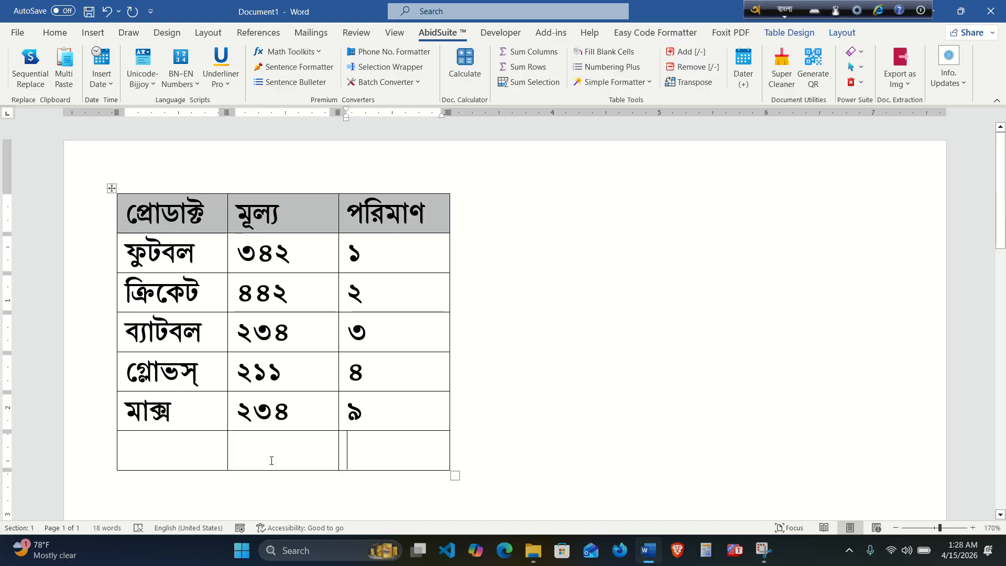
left_click(529, 53)
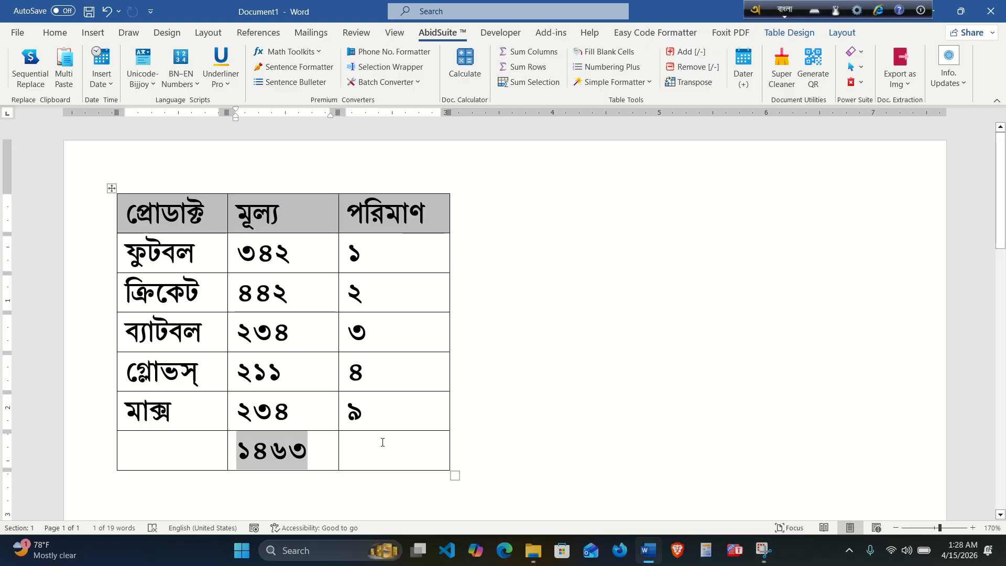
left_click(292, 401)
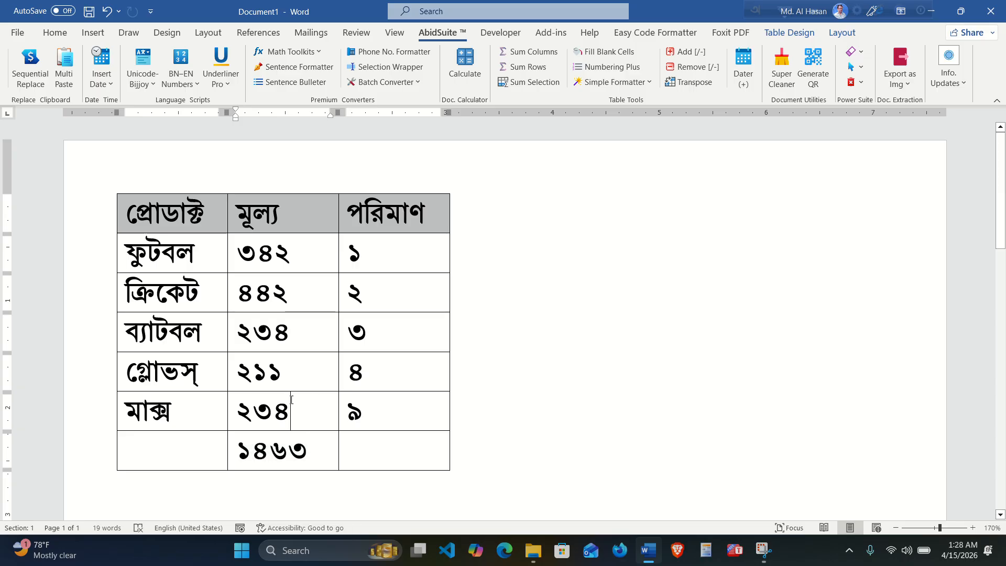
left_click_drag(291, 401, 248, 256)
left_click(318, 464)
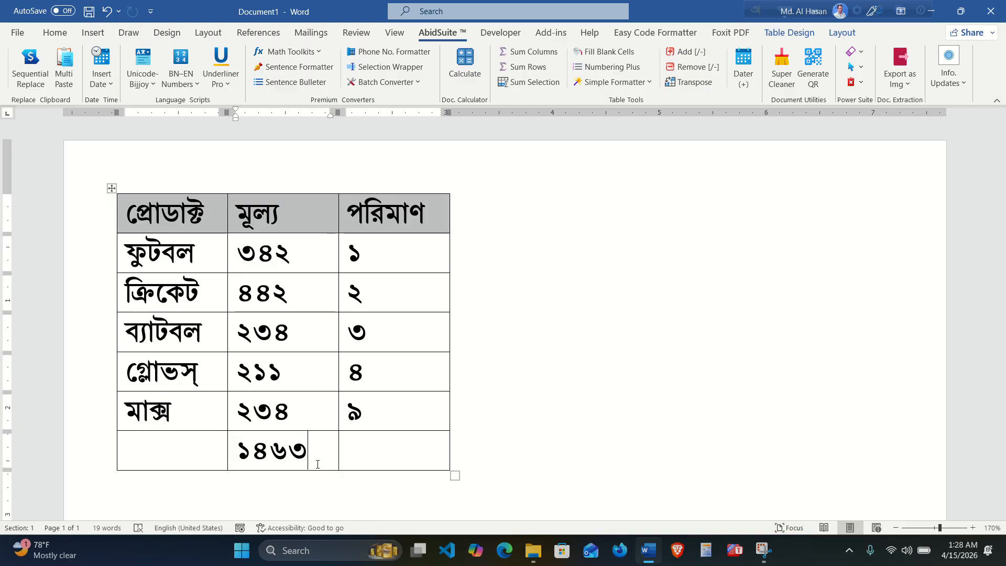
- Total the Bengali-digit পরিমাণ column into its empty last-row cell using Sum Columns
left_click(362, 265)
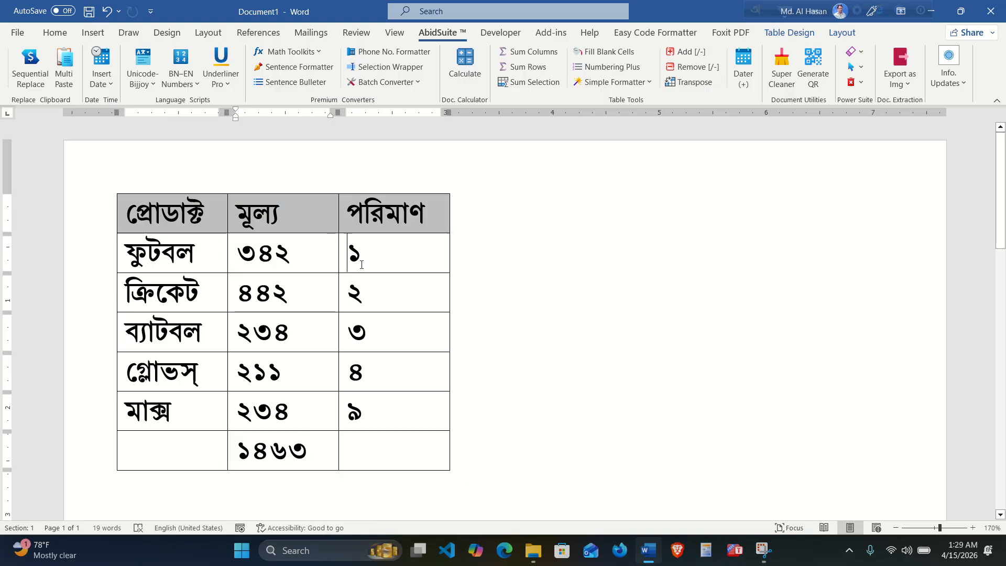
left_click_drag(362, 265, 385, 419)
key("Down")
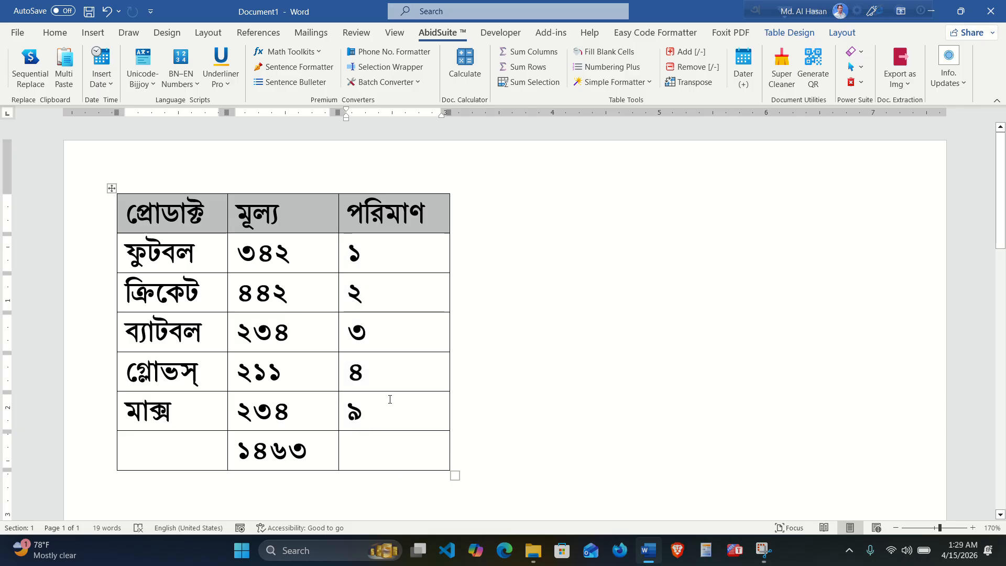
left_click(526, 57)
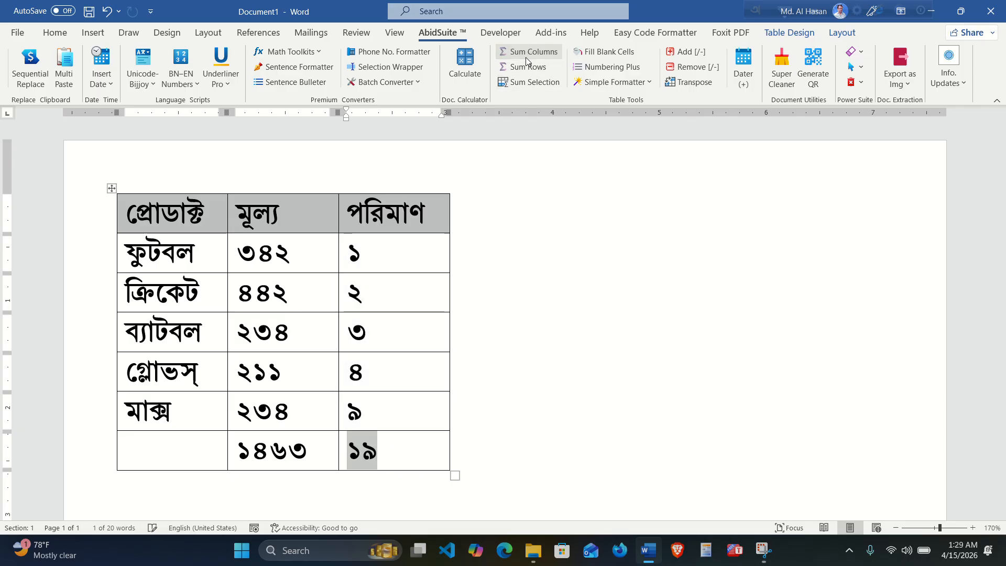
left_click_drag(394, 418, 375, 257)
left_click(397, 449)
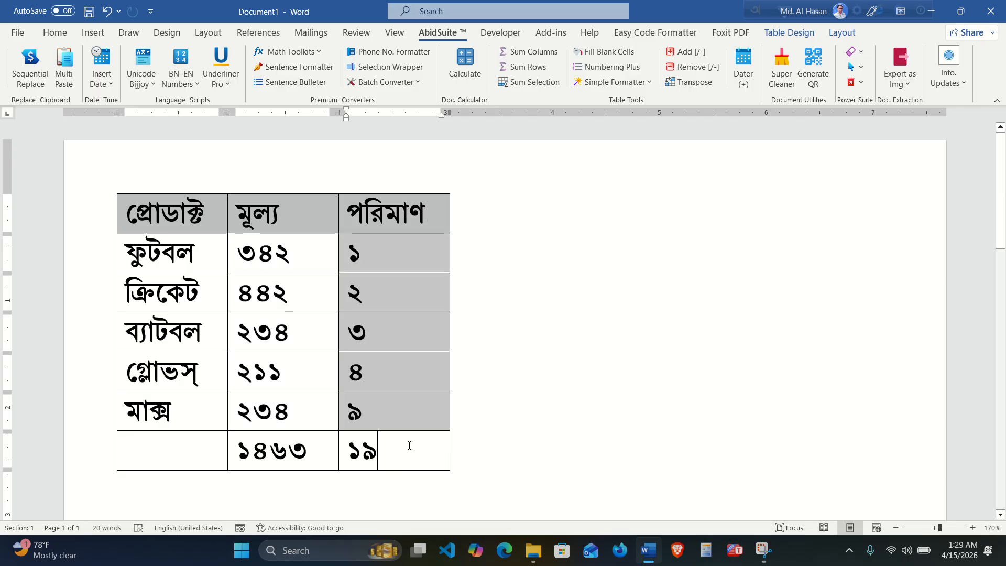
- Undo both column totals and the change of the table's figures from English to Bengali digits
key("ctrl+z")
key("ctrl+z")
key("ctrl+z")
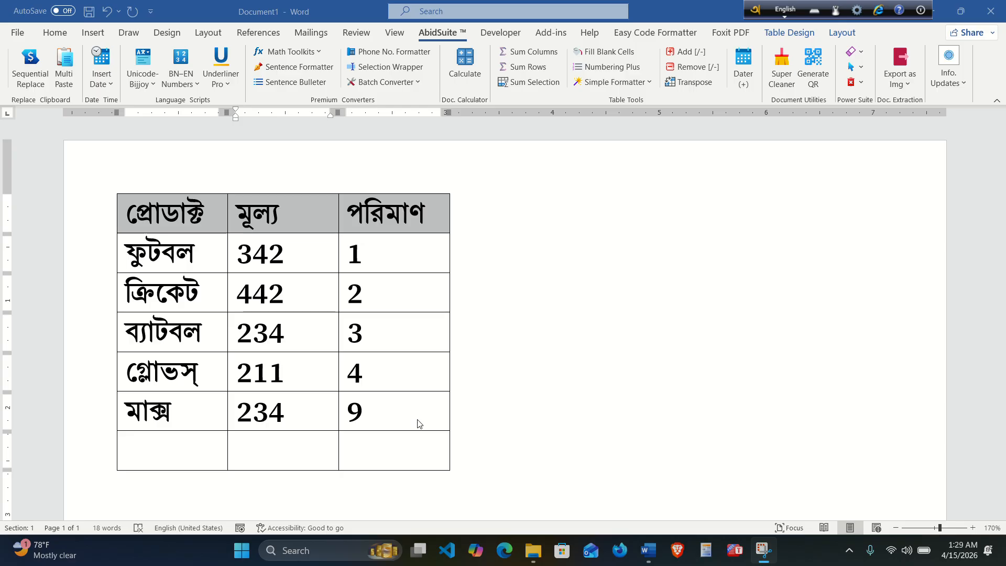
- Total the English-digit মূল্য and পরিমাণ columns into their empty last-row cells using Sum Columns
left_click(290, 434)
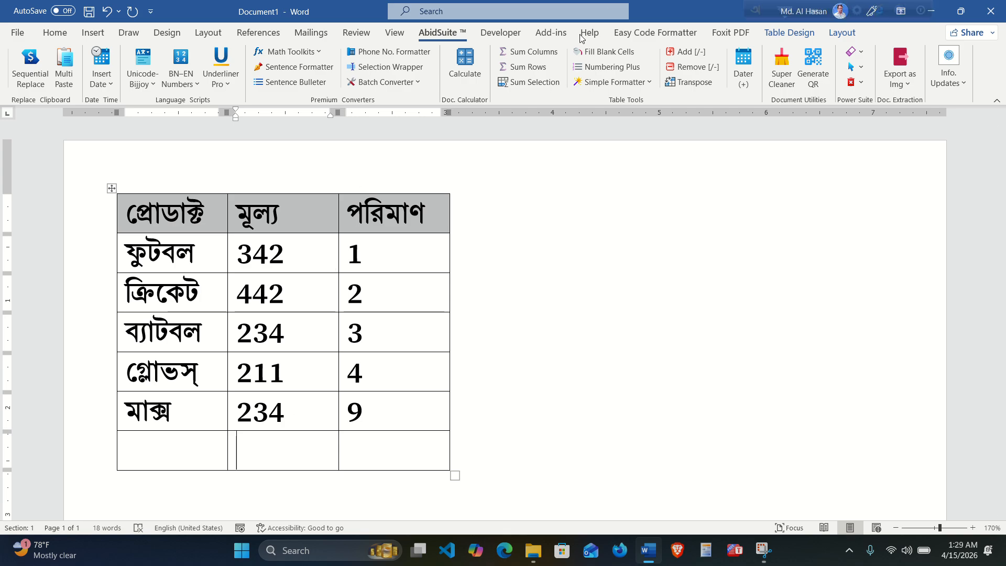
left_click(540, 55)
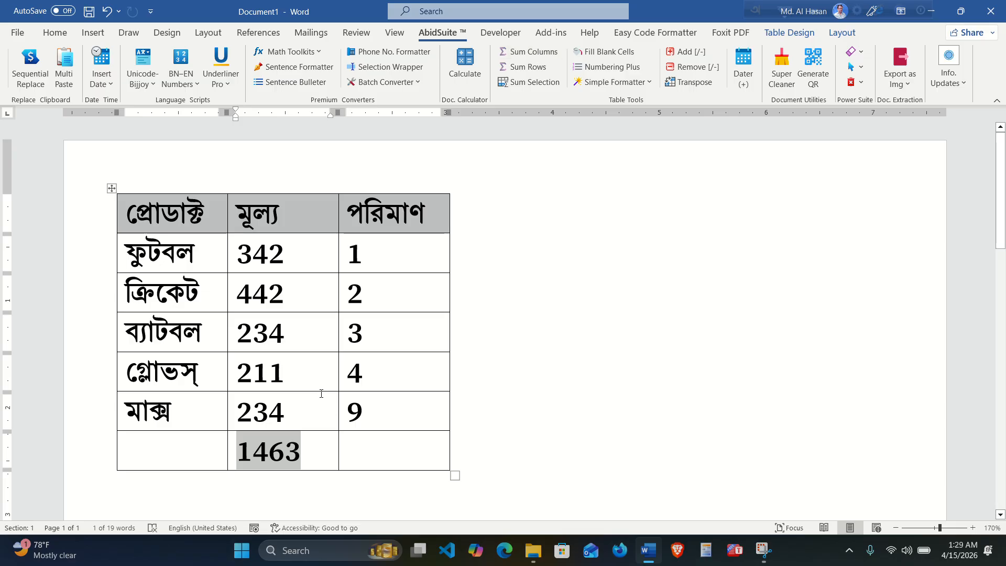
left_click(446, 452)
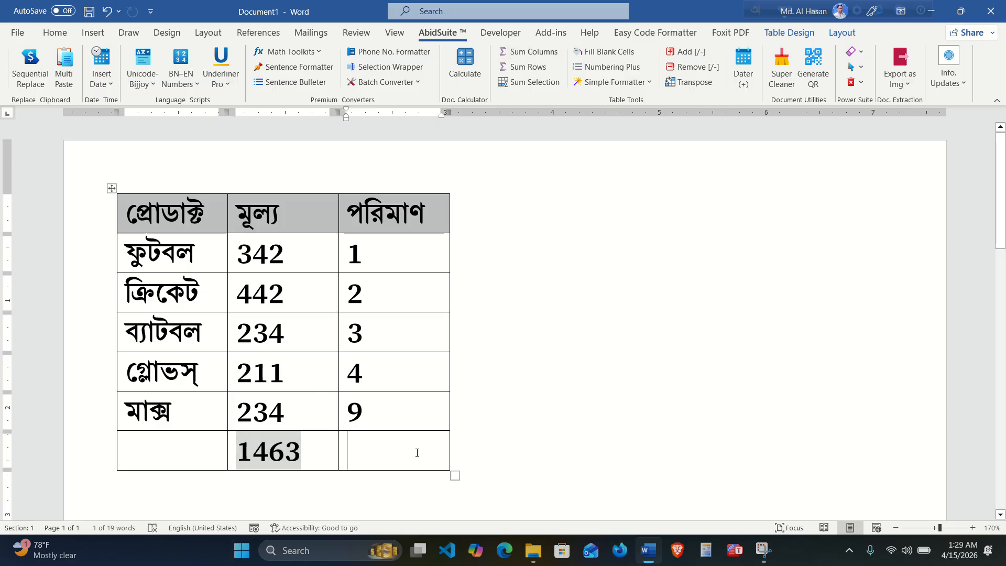
left_click(537, 57)
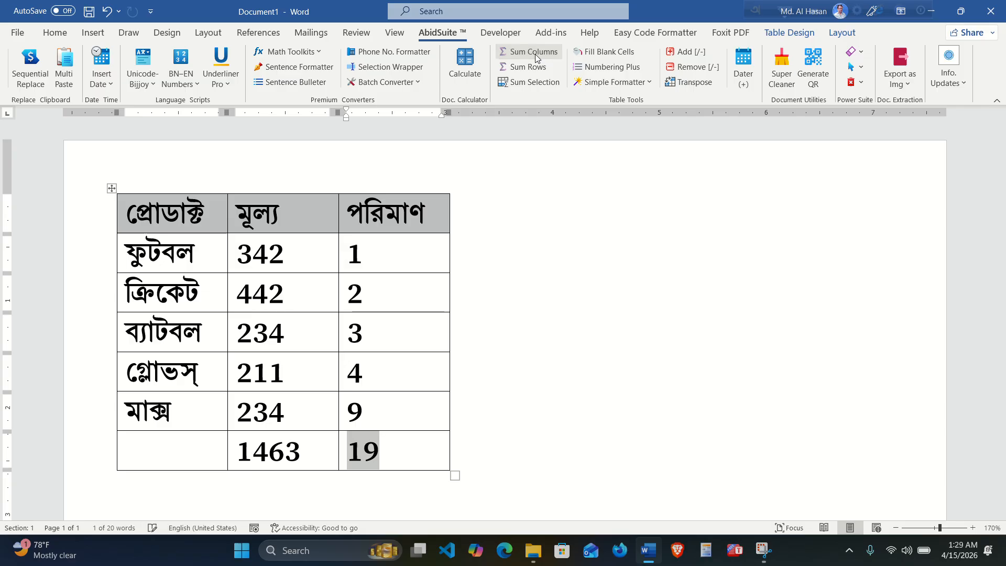
left_click(381, 452)
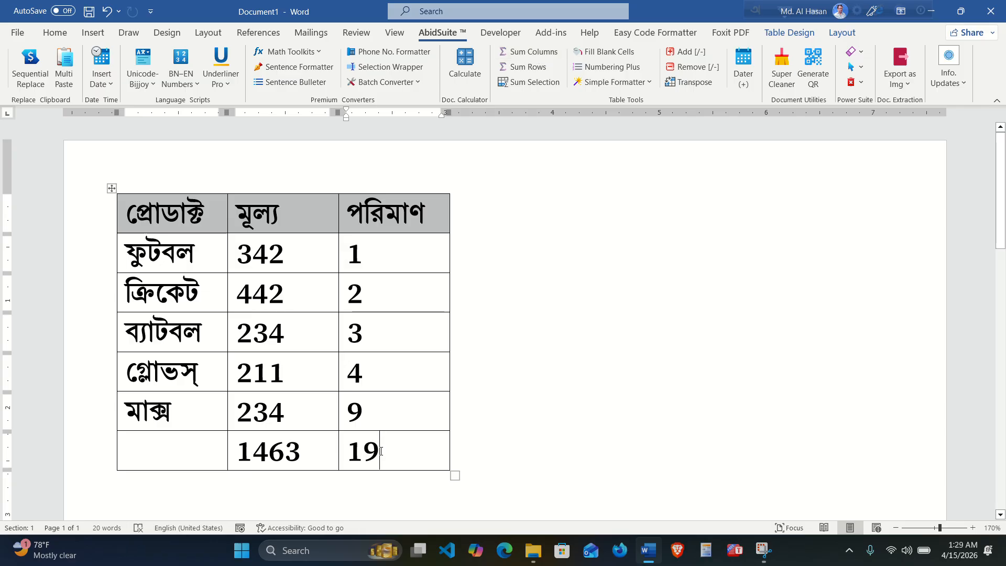
- Insert a blank column in the table directly after the পরিমাণ column
left_click(434, 252)
left_click(421, 219)
left_click(434, 30)
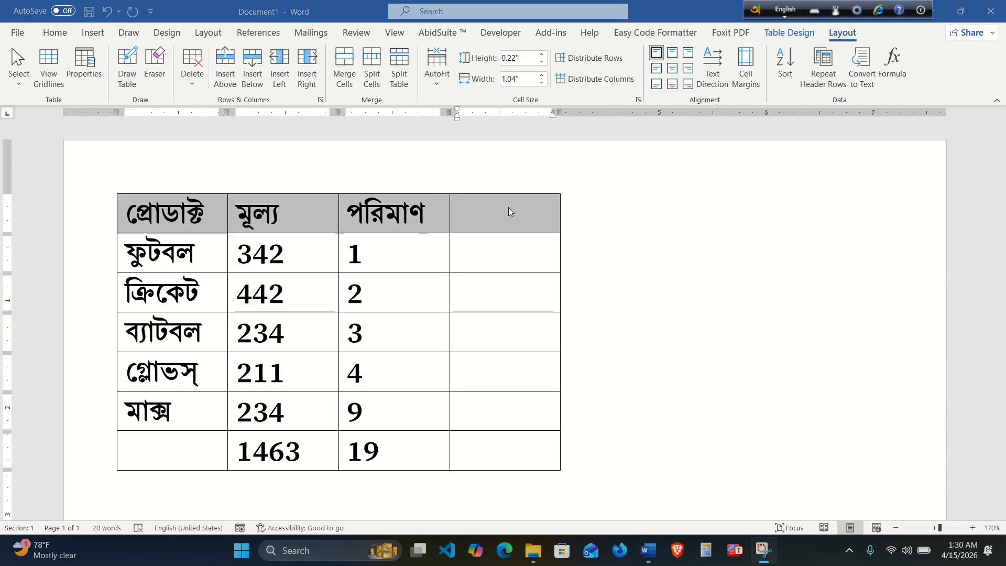
left_click(439, 264)
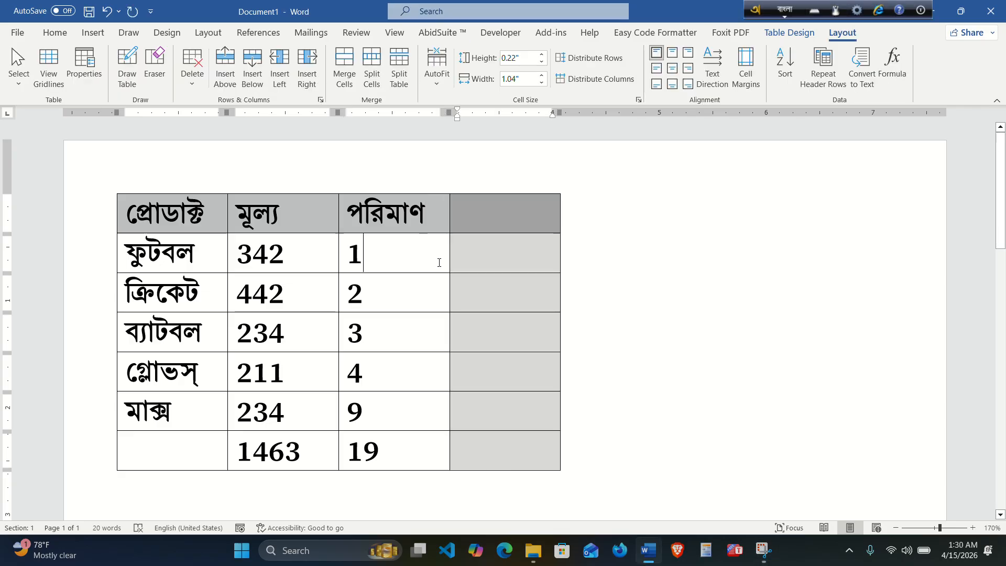
left_click(437, 262)
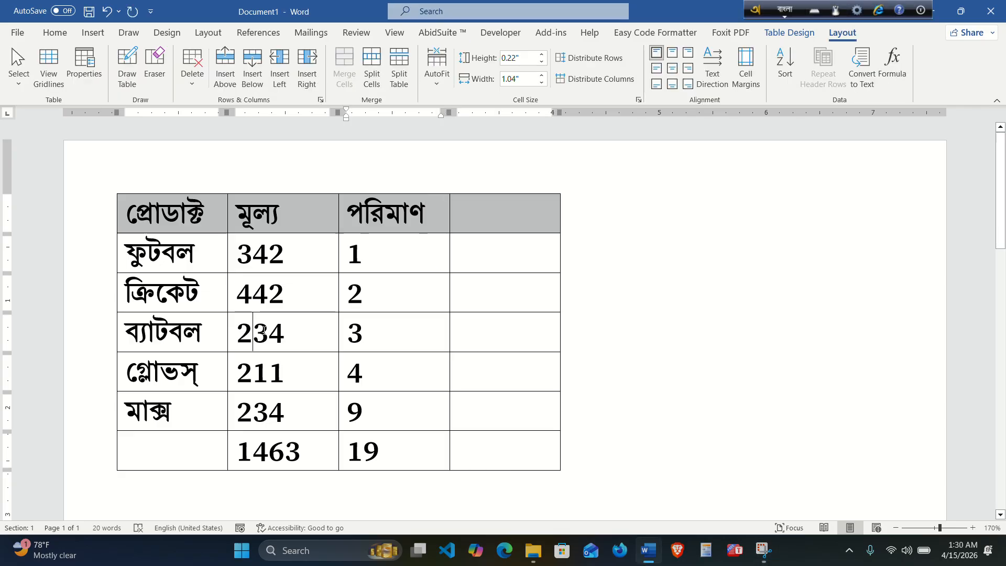
- Insert a second blank column after the table's existing blank column
left_click_drag(257, 333, 374, 334)
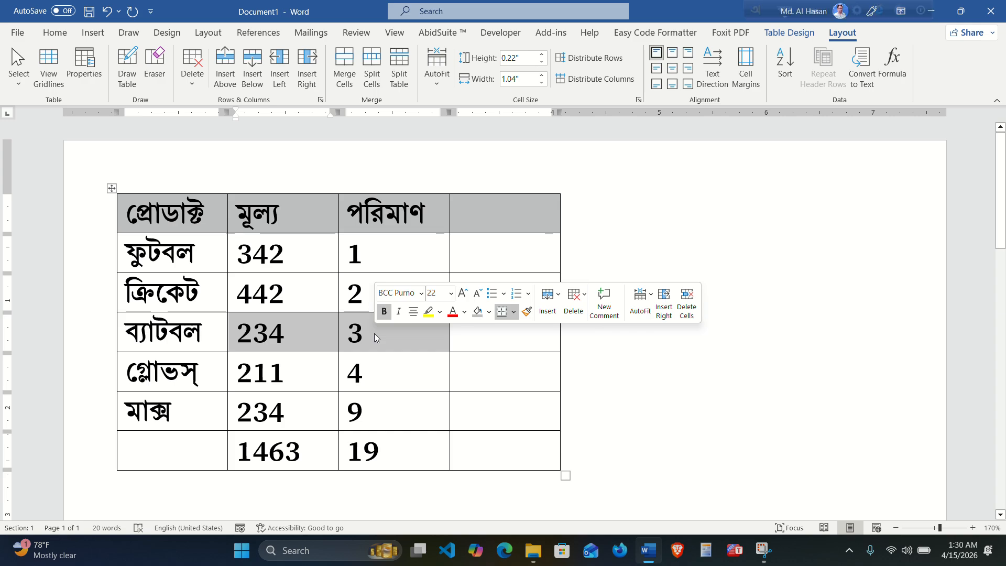
left_click(501, 344)
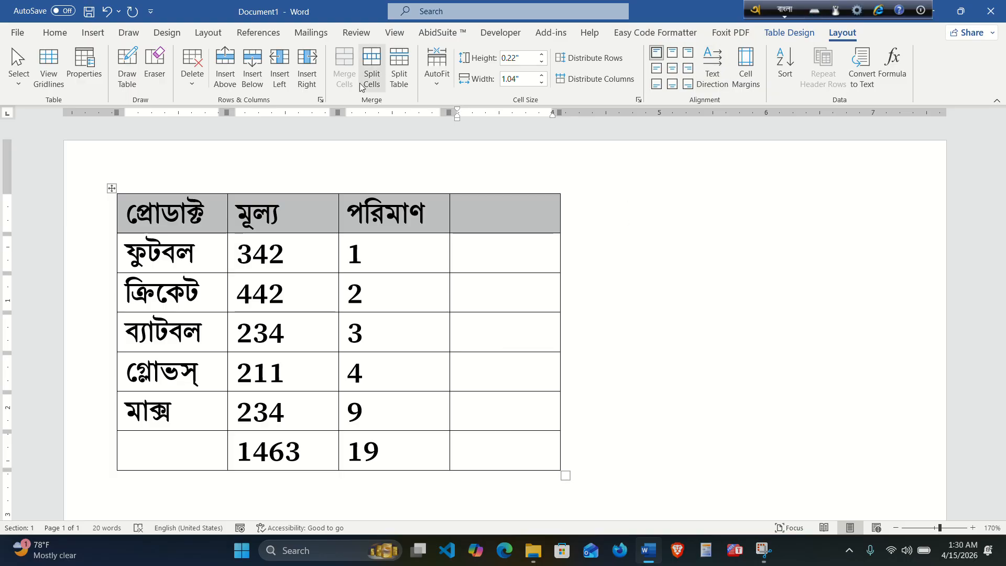
left_click(307, 68)
- Total the ব্যাটবল row's figures into the row's last cell using AbidSuite's Sum Rows
left_click(622, 329)
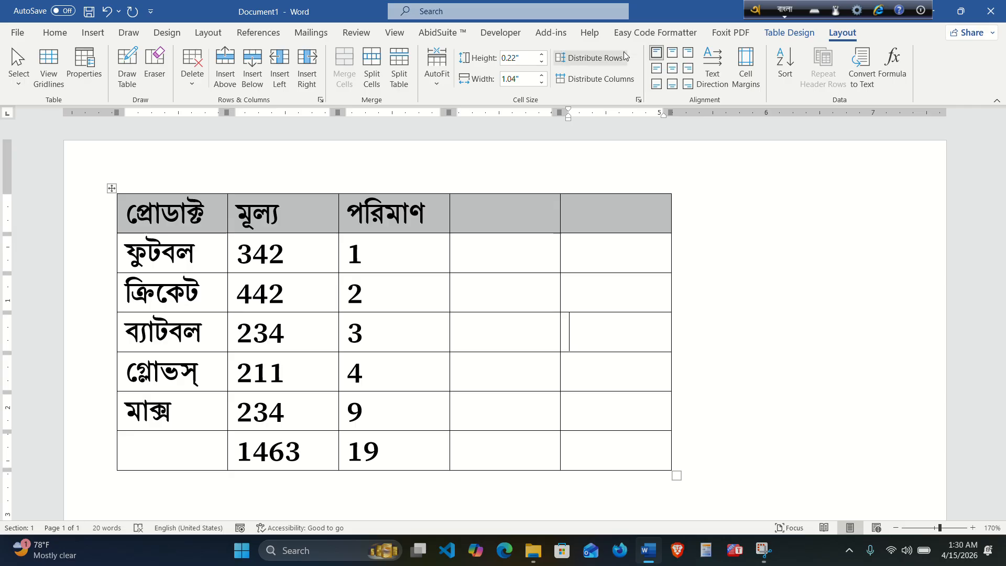
scroll(700, 46, "up", 5)
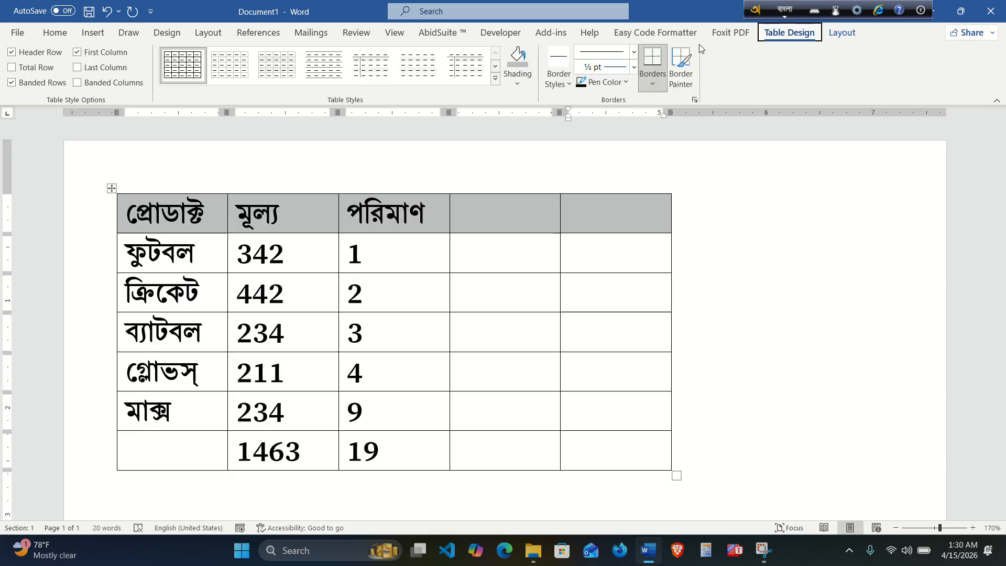
scroll(699, 44, "up", 1)
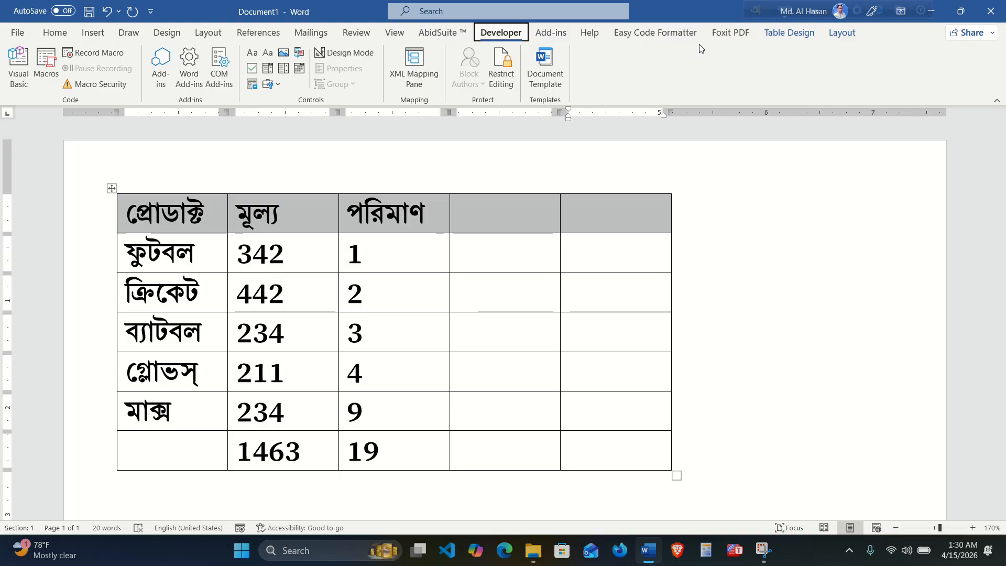
scroll(699, 49, "up", 1)
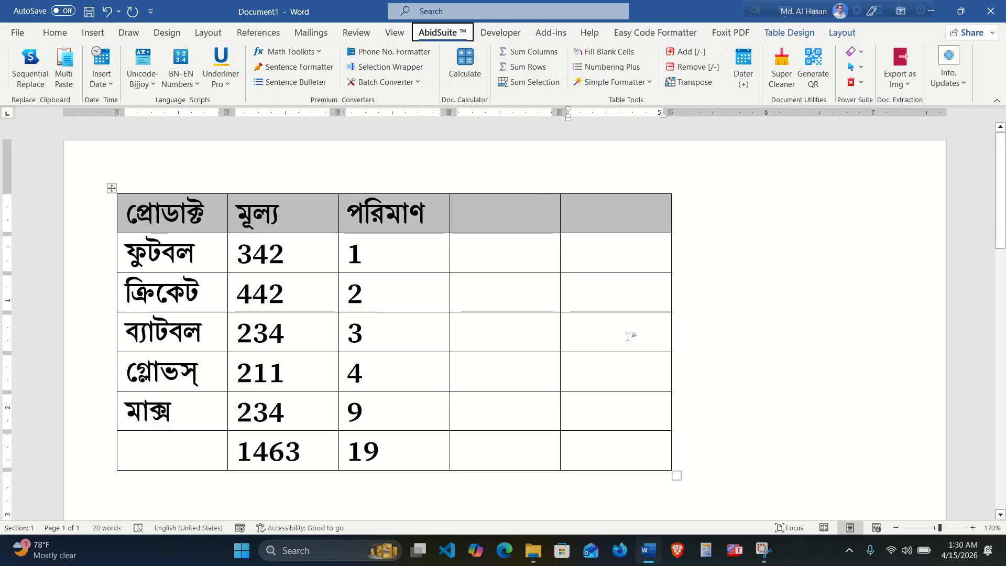
left_click_drag(241, 337, 351, 346)
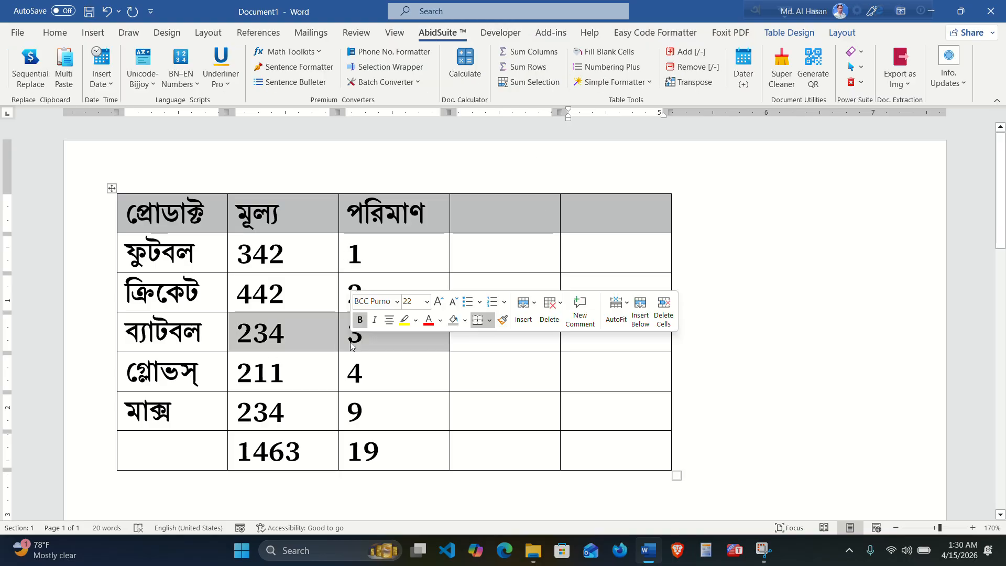
left_click(611, 344)
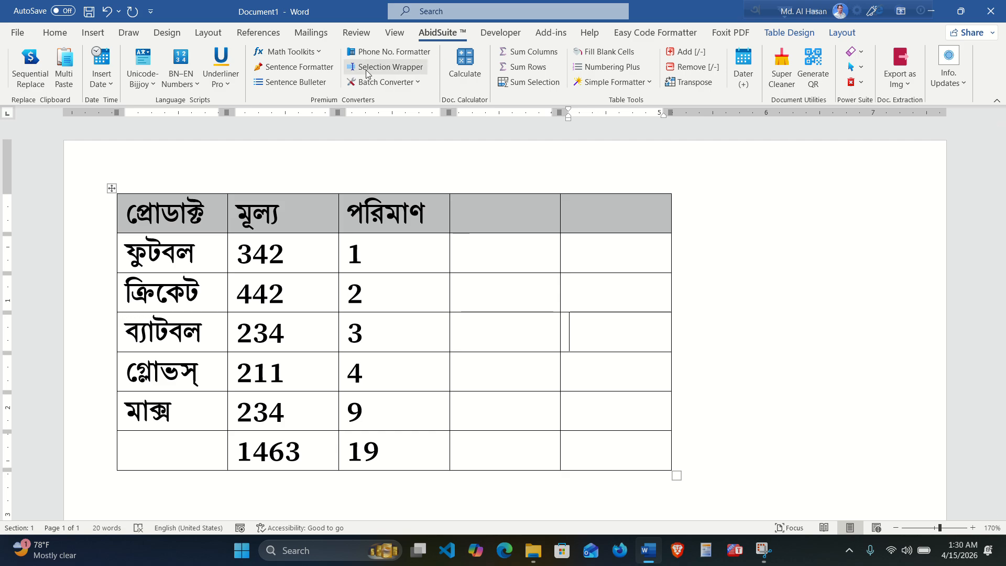
left_click(532, 69)
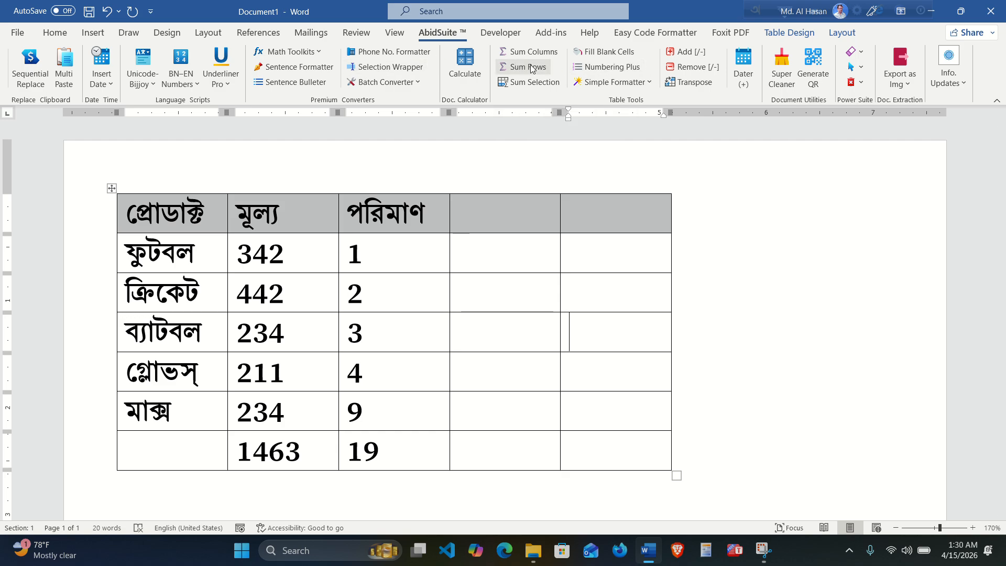
left_click(643, 345)
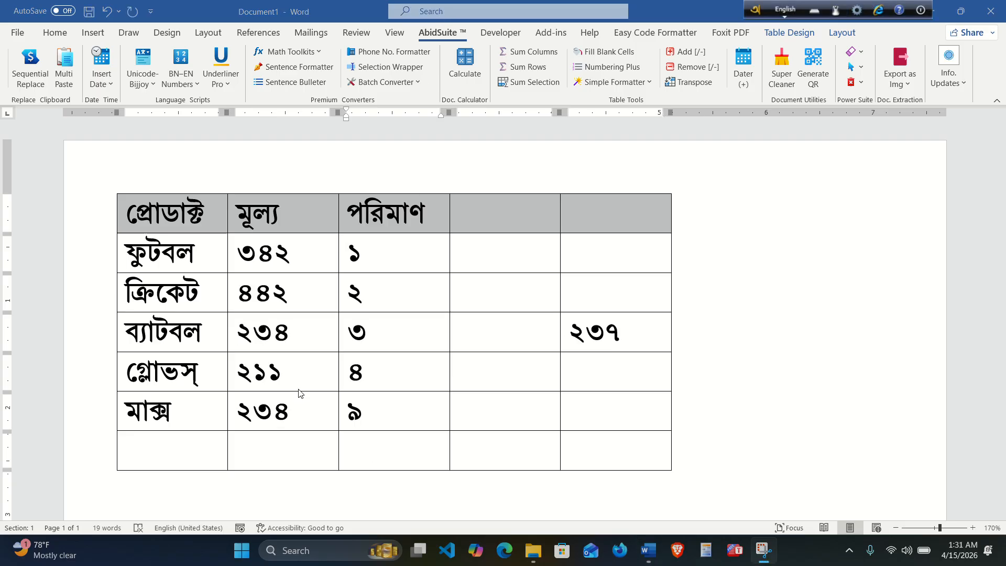
- Append the /- suffix to the Bengali-digit figures in the মূল্য column, from the ফুটবল row through the মাক্স row
left_click(292, 406)
left_click_drag(293, 406, 240, 257)
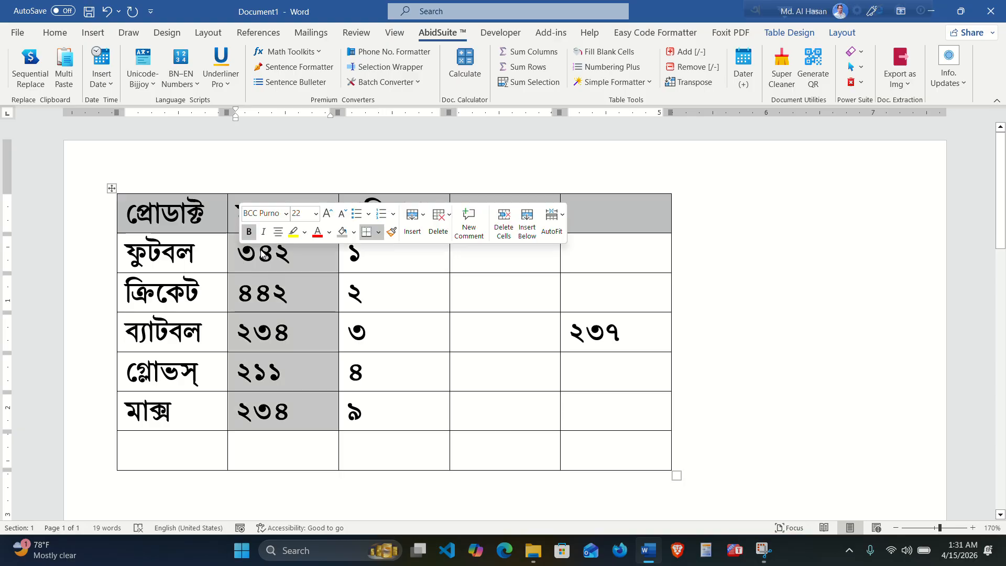
left_click(692, 53)
key("Return")
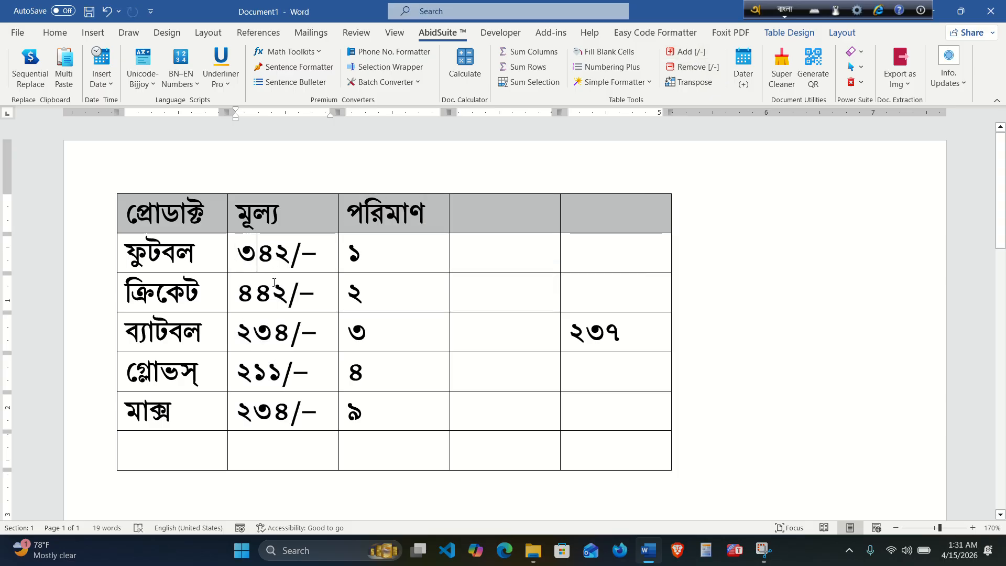
- Total the মূল্য figures carrying the /- suffix into the column's empty last-row cell using Sum Columns
left_click_drag(262, 257, 310, 411)
left_click(284, 460)
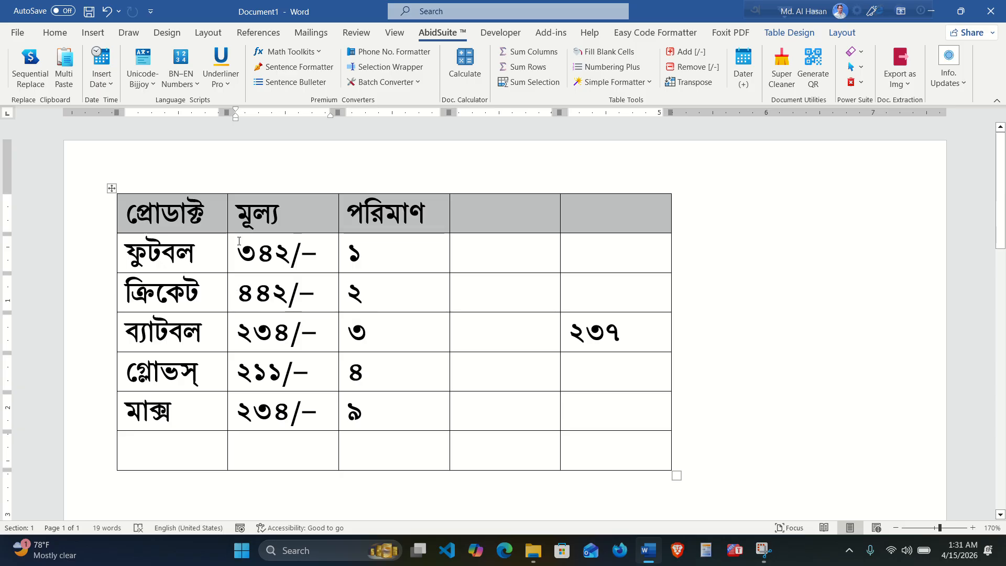
left_click_drag(277, 252, 282, 380)
left_click(236, 439)
left_click(531, 55)
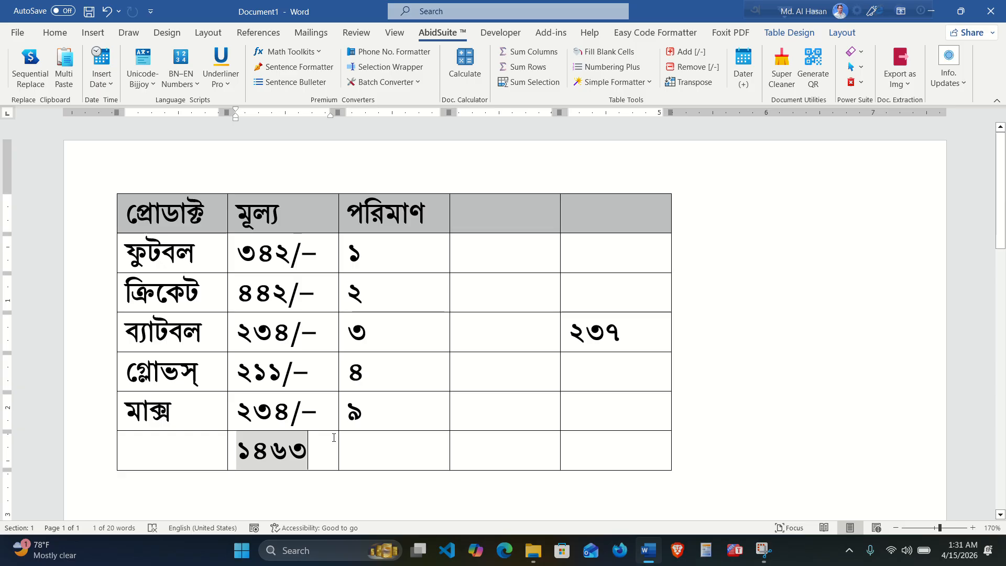
left_click_drag(335, 412, 256, 250)
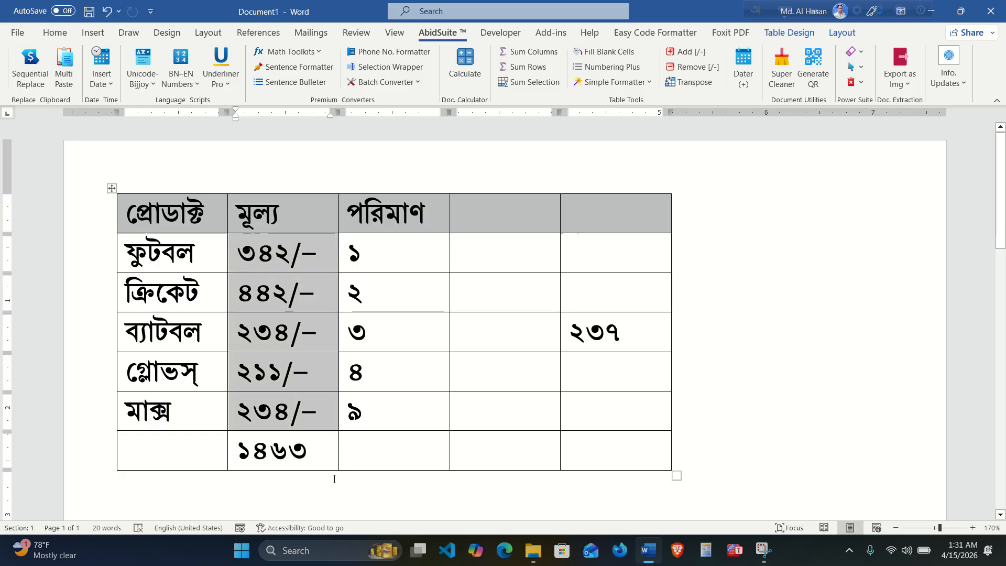
left_click(319, 458)
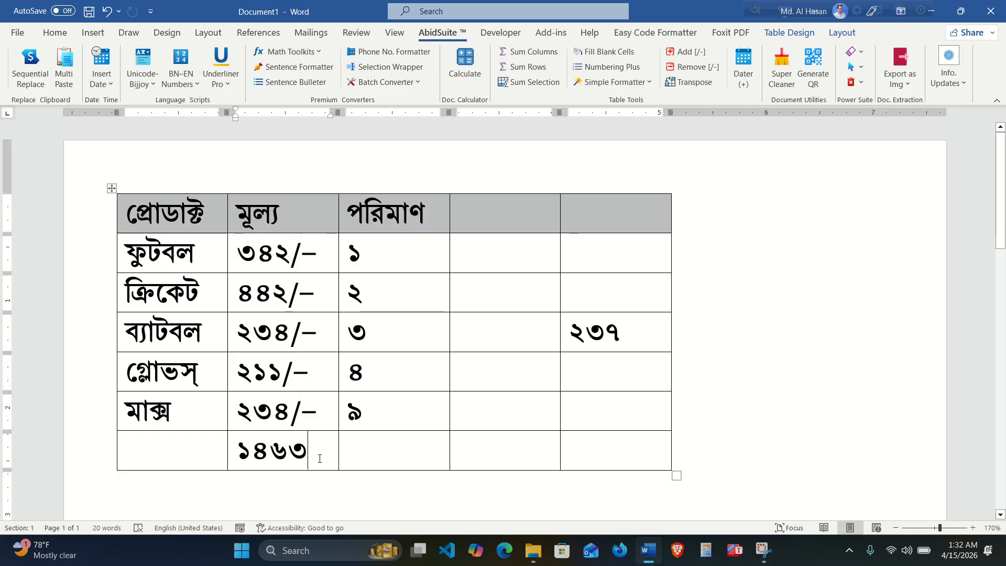